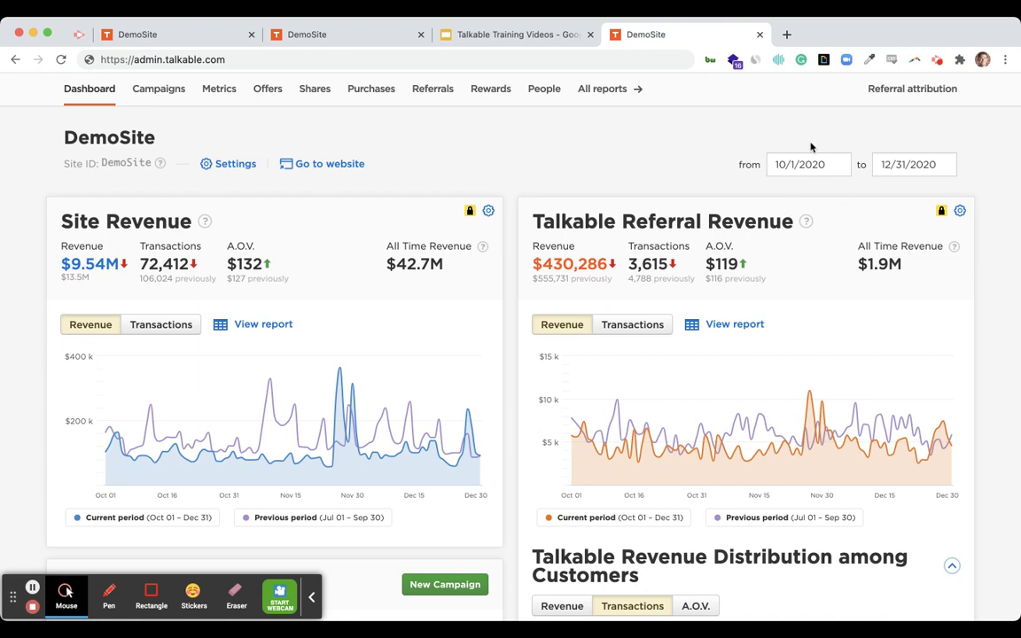
# Inspect the dashboard's date range options and close the calendar without applying a range.
pyautogui.click(810, 167)
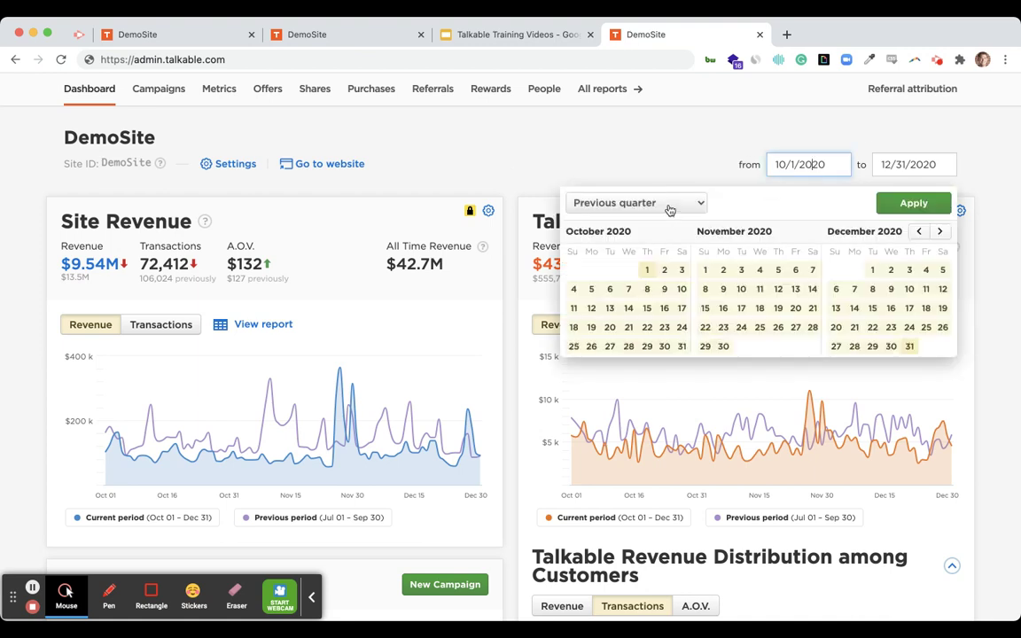
pyautogui.click(689, 151)
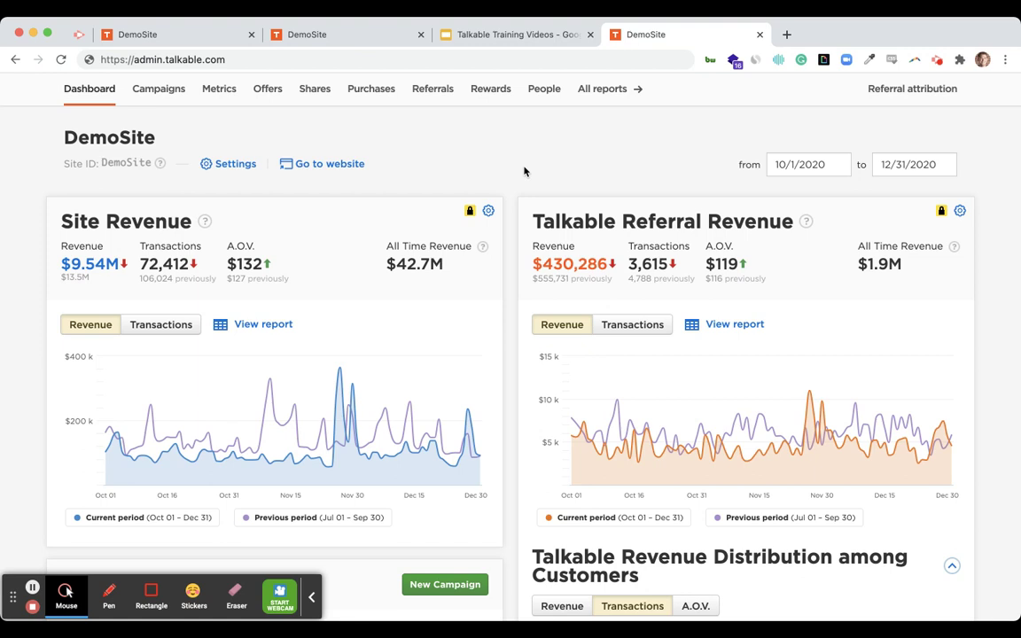
pyautogui.scroll(-2, 523, 172)
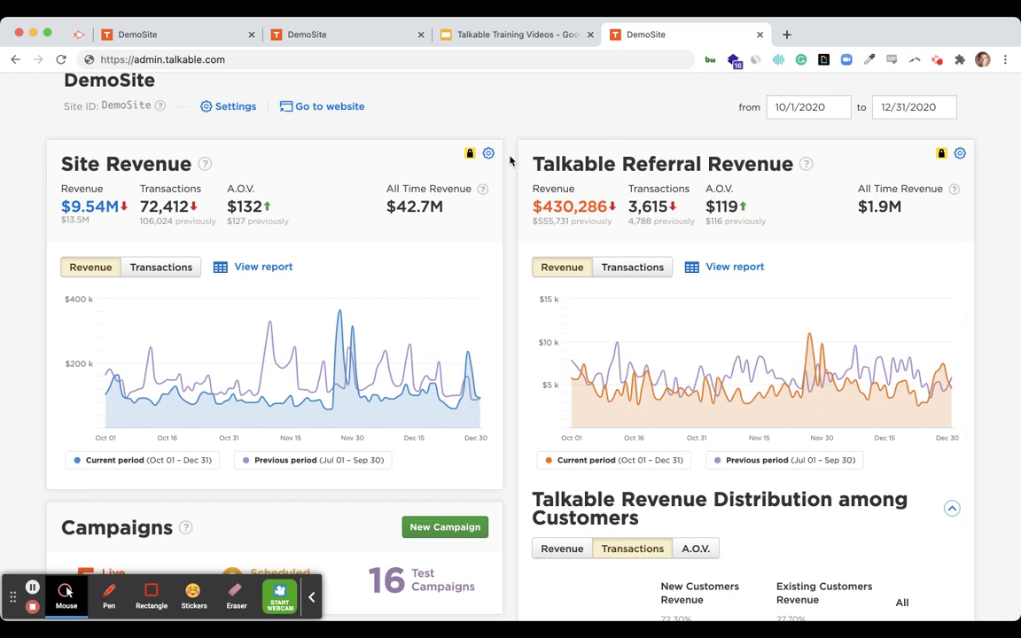
# Show the Talkable Revenue Distribution among Customers table by Revenue instead of by transactions.
pyautogui.scroll(-7, 510, 160)
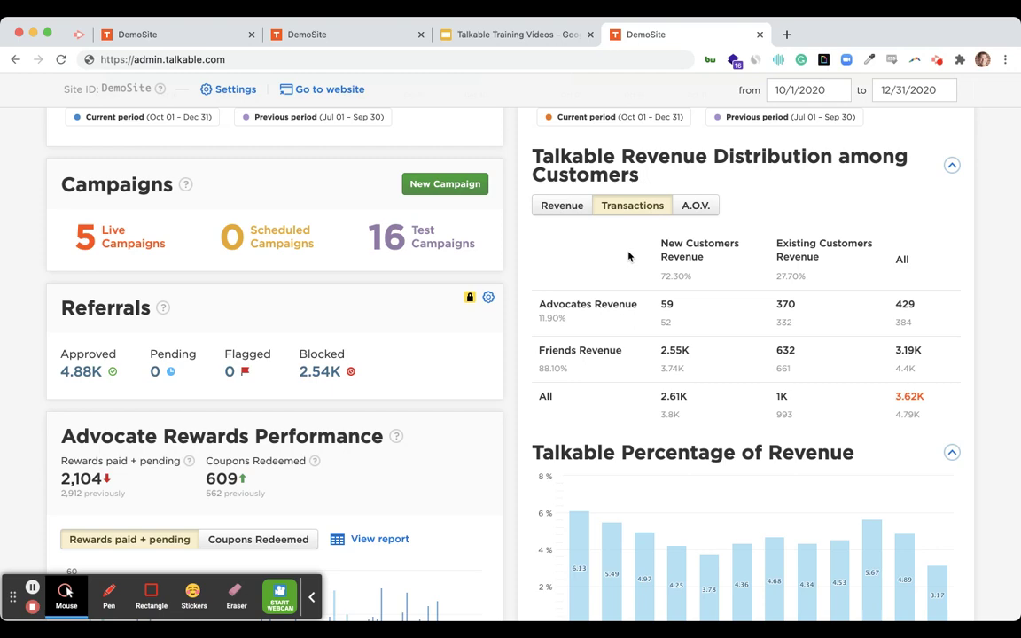
pyautogui.scroll(5, 628, 257)
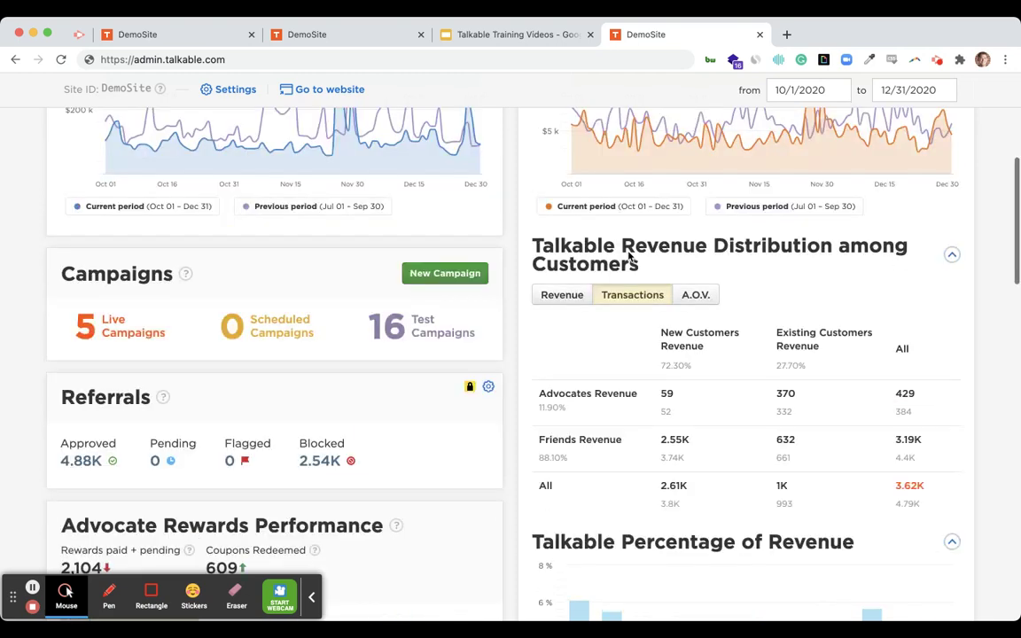
pyautogui.scroll(-3, 599, 417)
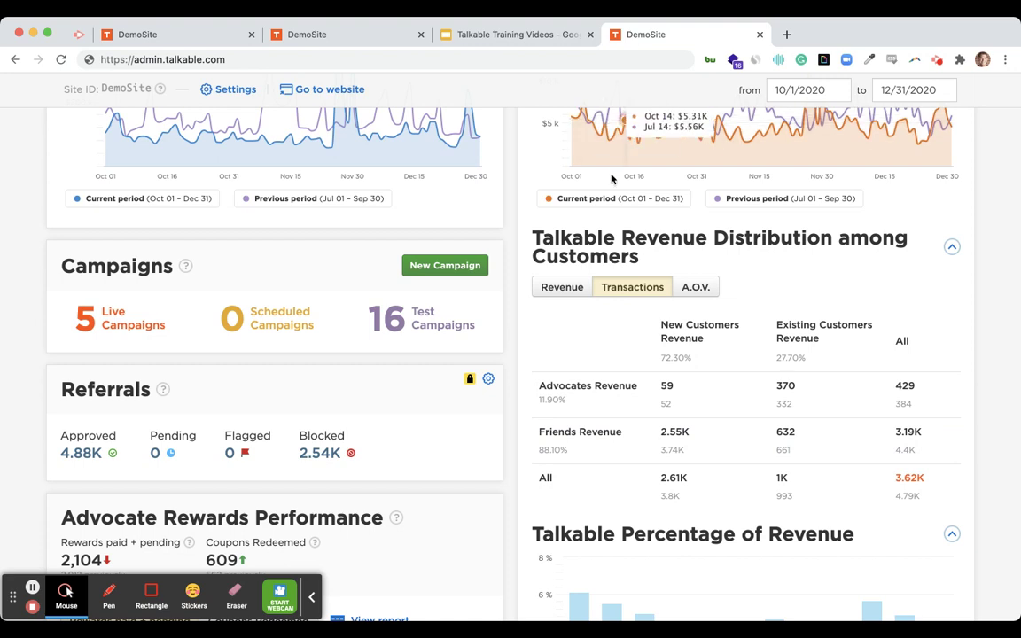
pyautogui.click(559, 293)
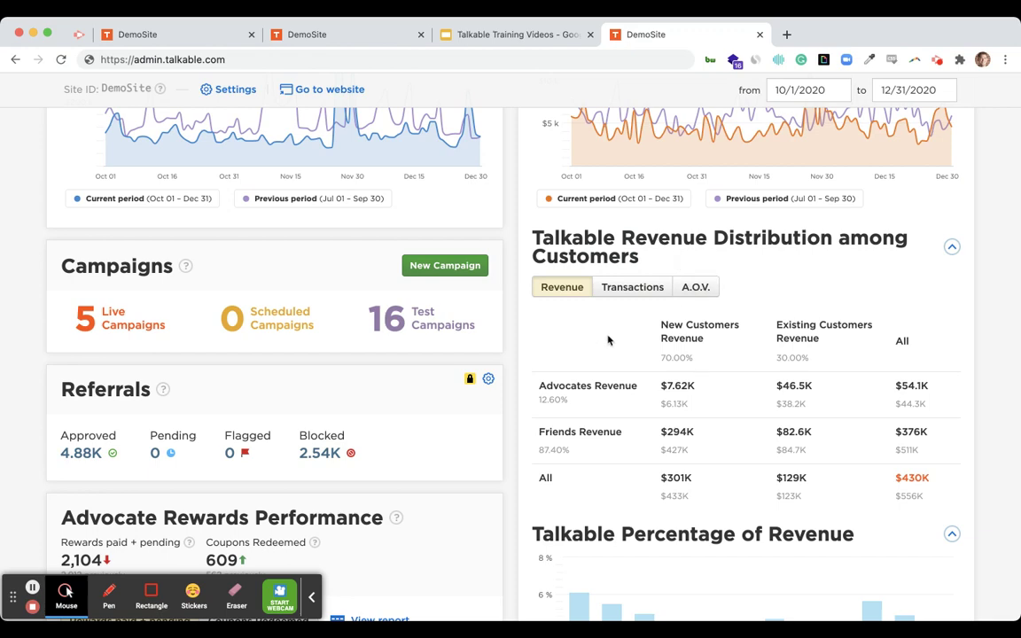
# Review the Talkable Percentage of Revenue chart and the Campaigns, Referrals and Advocate Rewards Performance widgets.
pyautogui.scroll(-5, 516, 350)
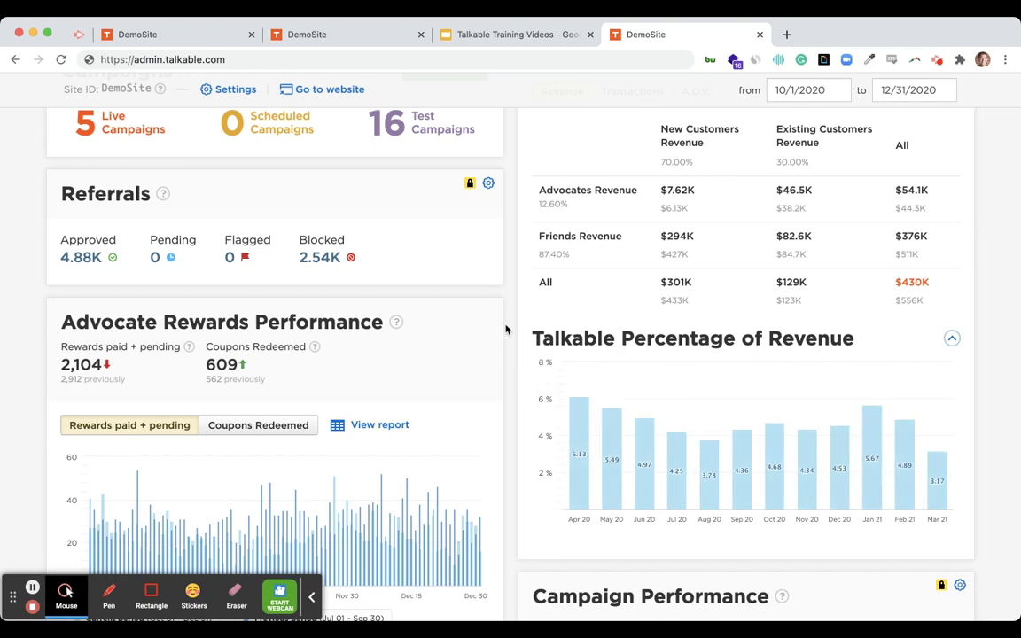
pyautogui.scroll(5, 506, 329)
pyautogui.scroll(-2, 506, 330)
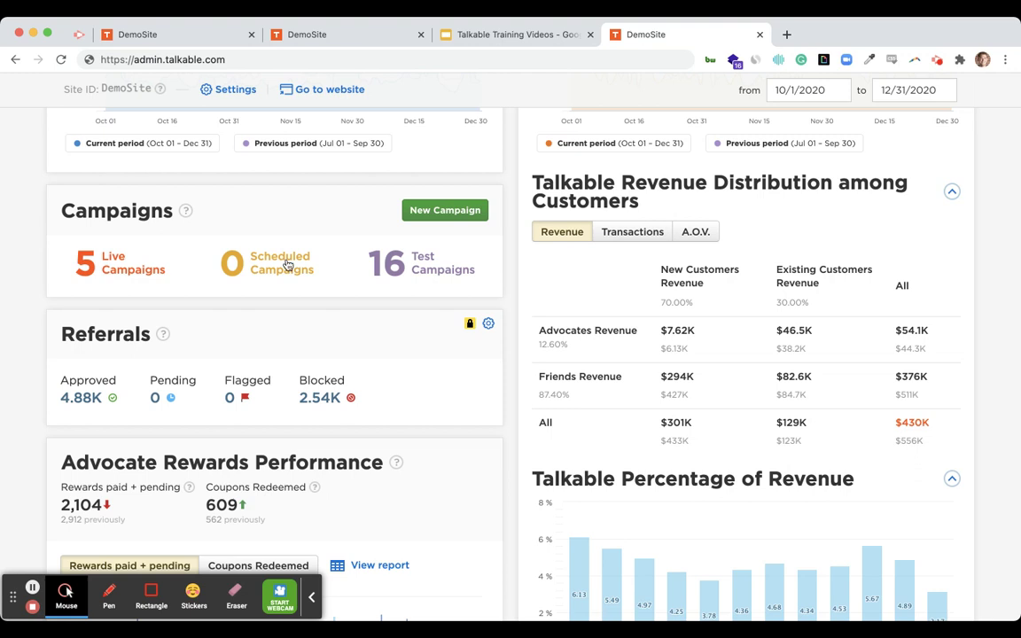
pyautogui.scroll(-2, 507, 267)
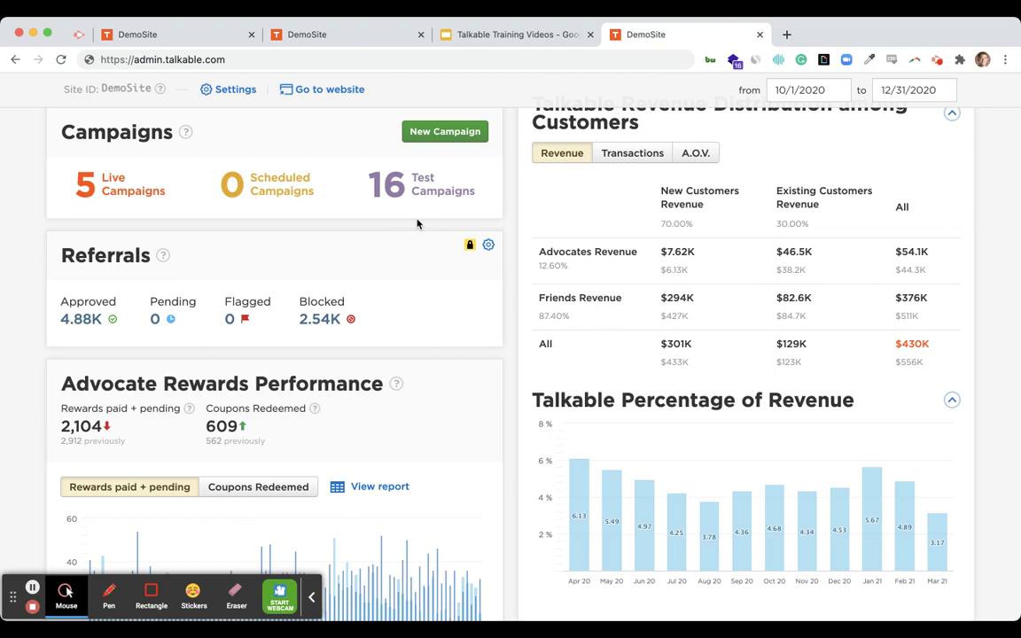
pyautogui.scroll(-3, 508, 225)
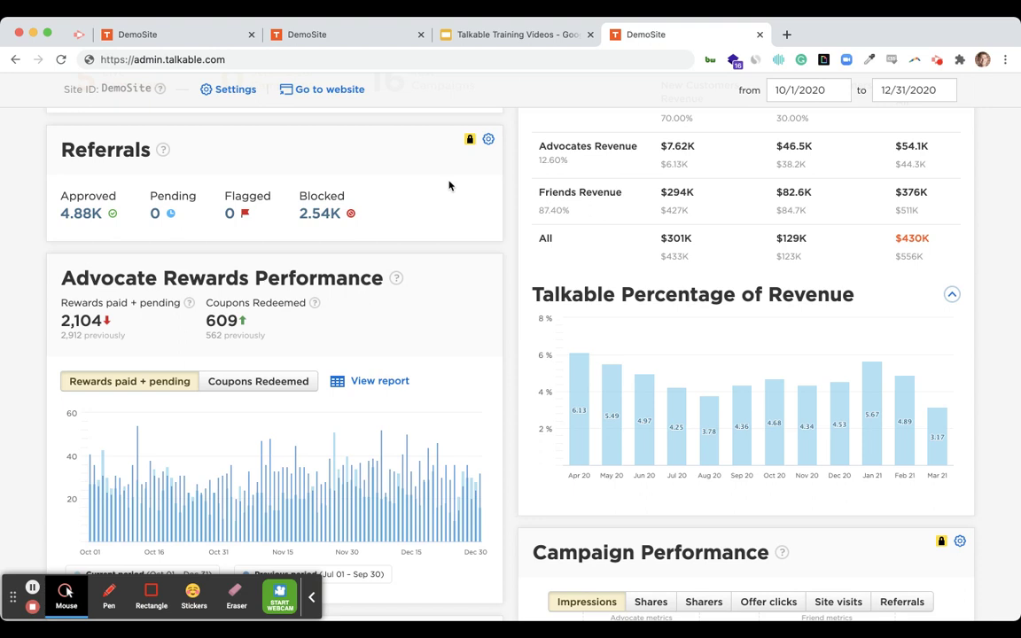
pyautogui.scroll(-3, 498, 219)
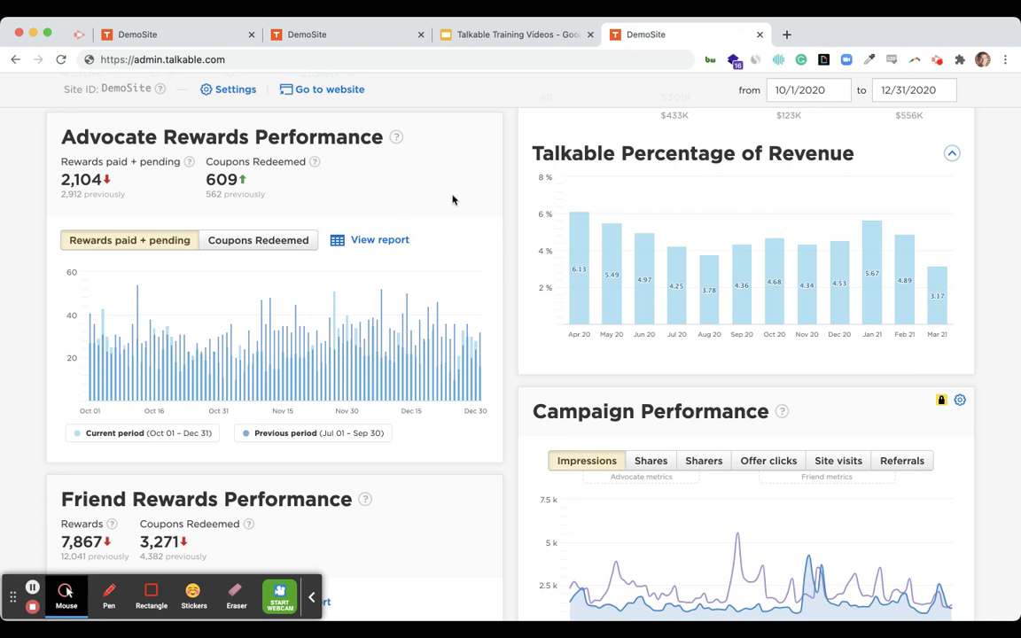
# Look through the Friend Rewards Performance, Campaign Performance and Advocacy Rate widgets further down the dashboard.
pyautogui.scroll(-5, 452, 200)
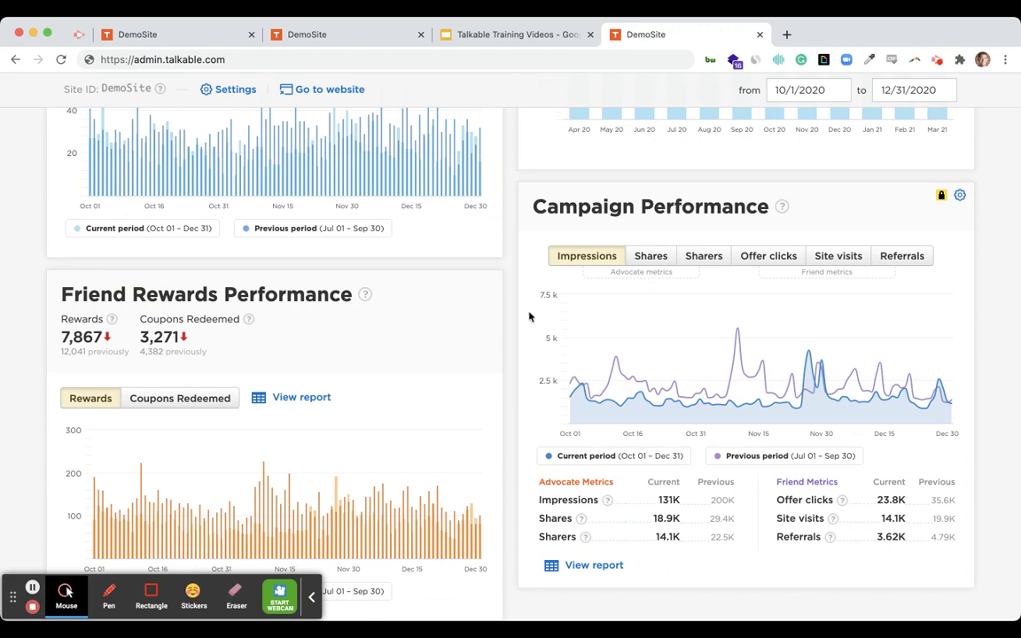
pyautogui.scroll(-2, 505, 321)
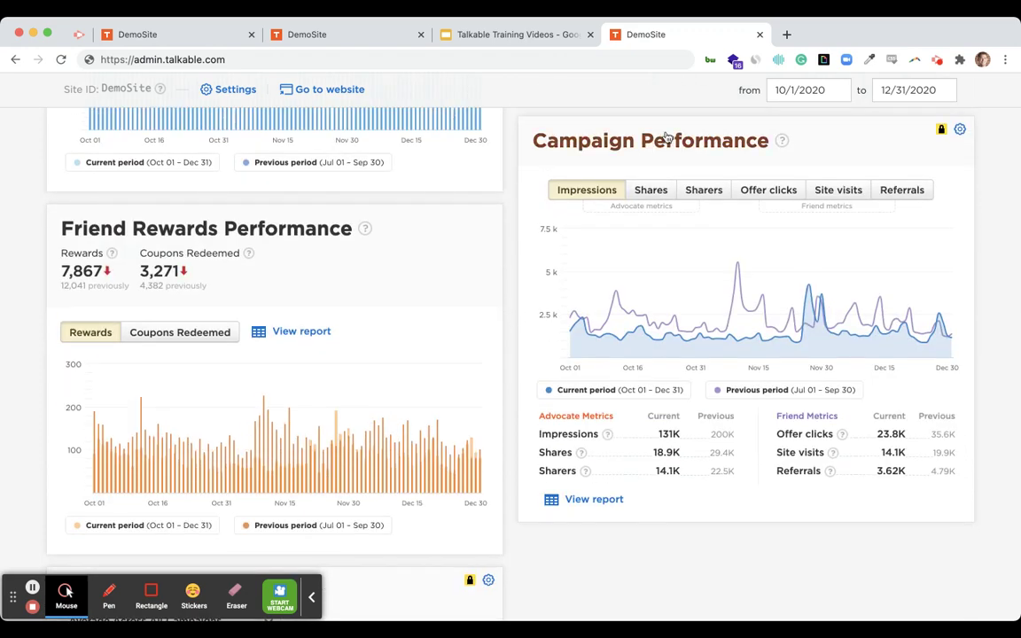
pyautogui.scroll(-5, 508, 279)
pyautogui.scroll(-2, 507, 278)
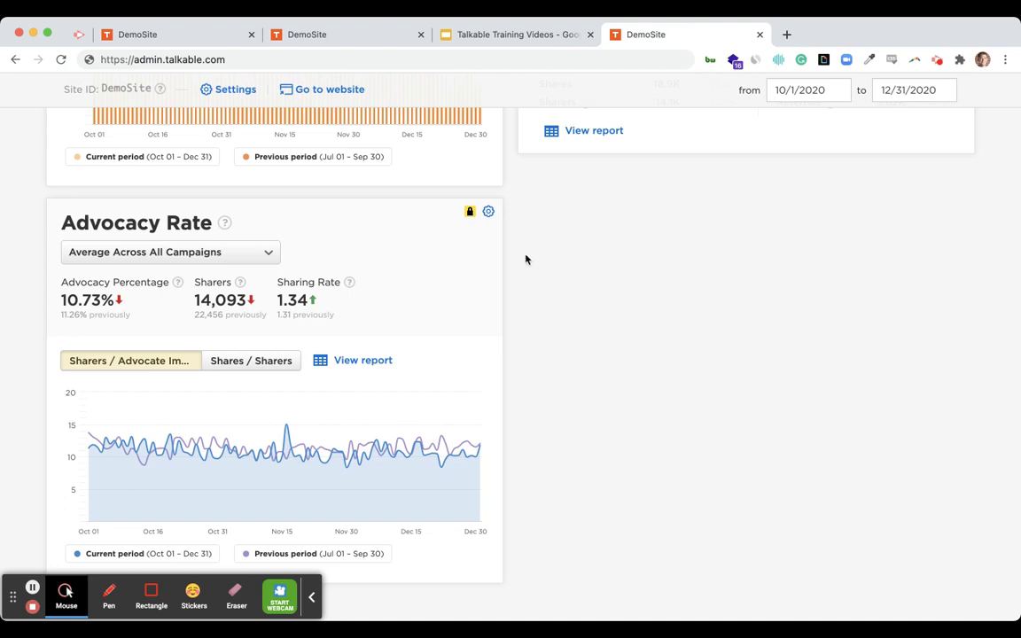
# Return to Campaign Performance, highlight the Sharers row under Advocate Metrics and display the Sharers chart.
pyautogui.scroll(2, 526, 259)
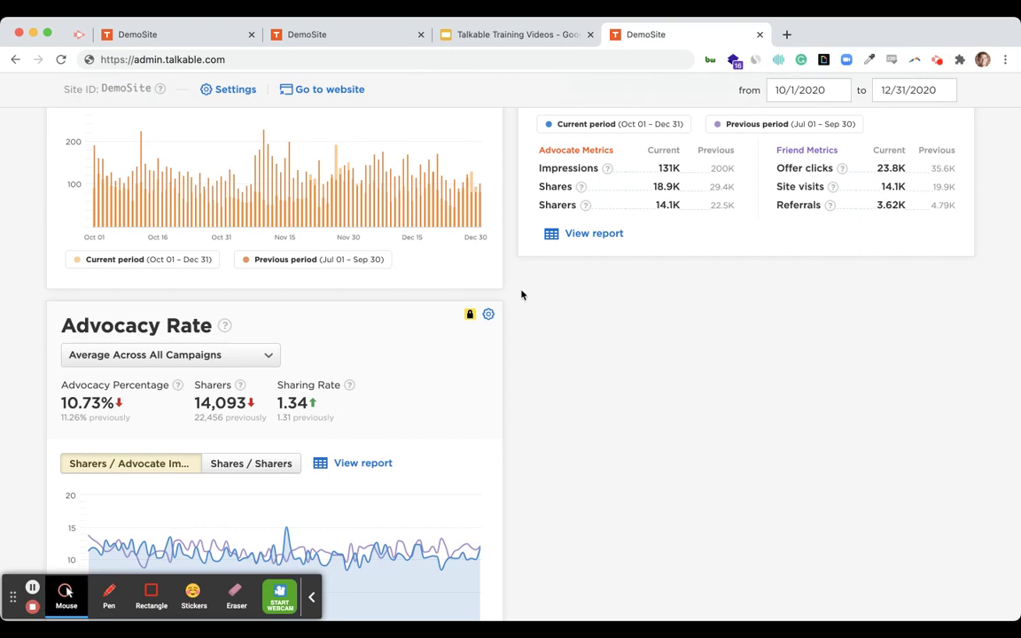
pyautogui.scroll(3, 520, 293)
pyautogui.scroll(2, 511, 292)
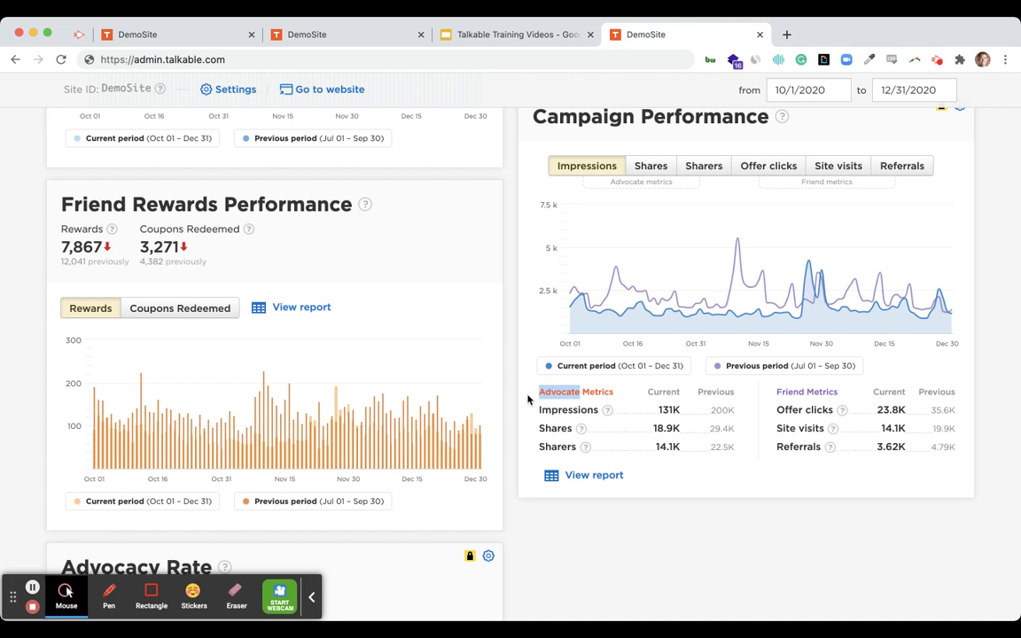
pyautogui.click(526, 400)
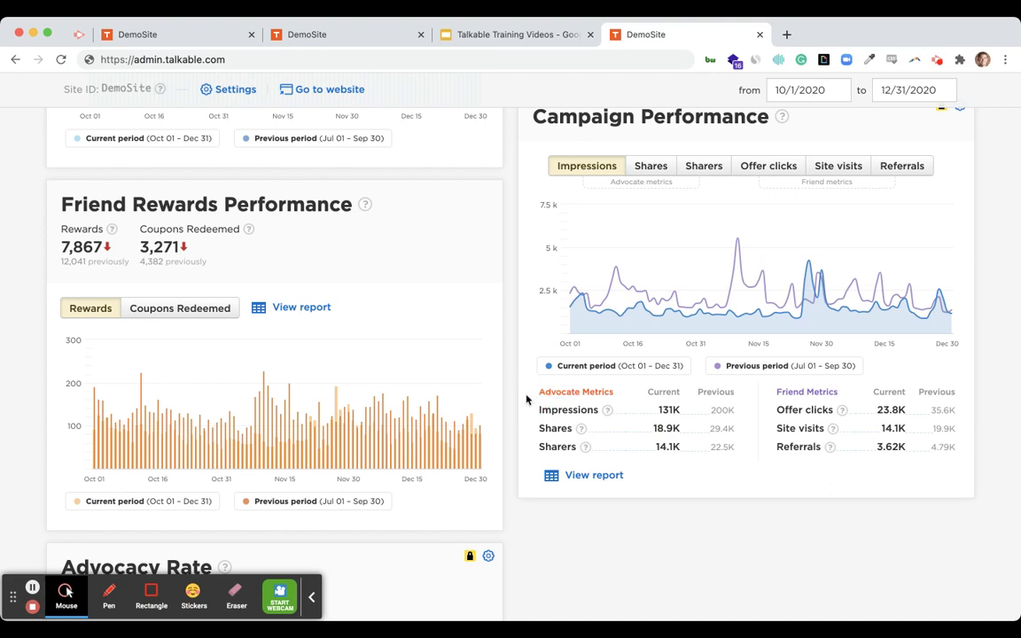
pyautogui.tripleClick(554, 448)
pyautogui.click(519, 445)
pyautogui.click(701, 166)
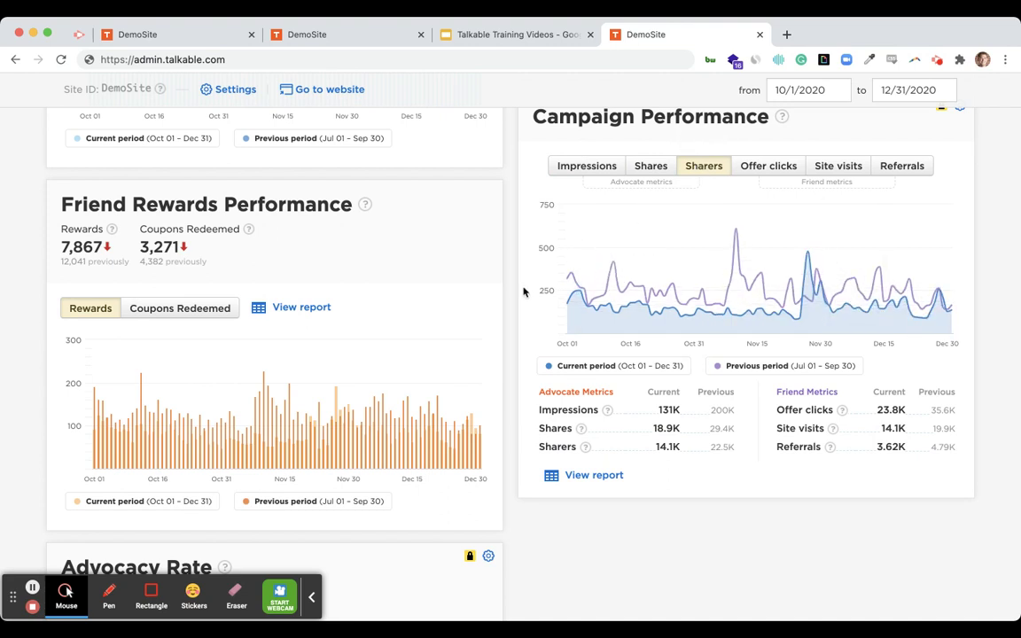
# Highlight the Shares row under Advocate Metrics and display the Shares chart in Campaign Performance.
pyautogui.tripleClick(554, 429)
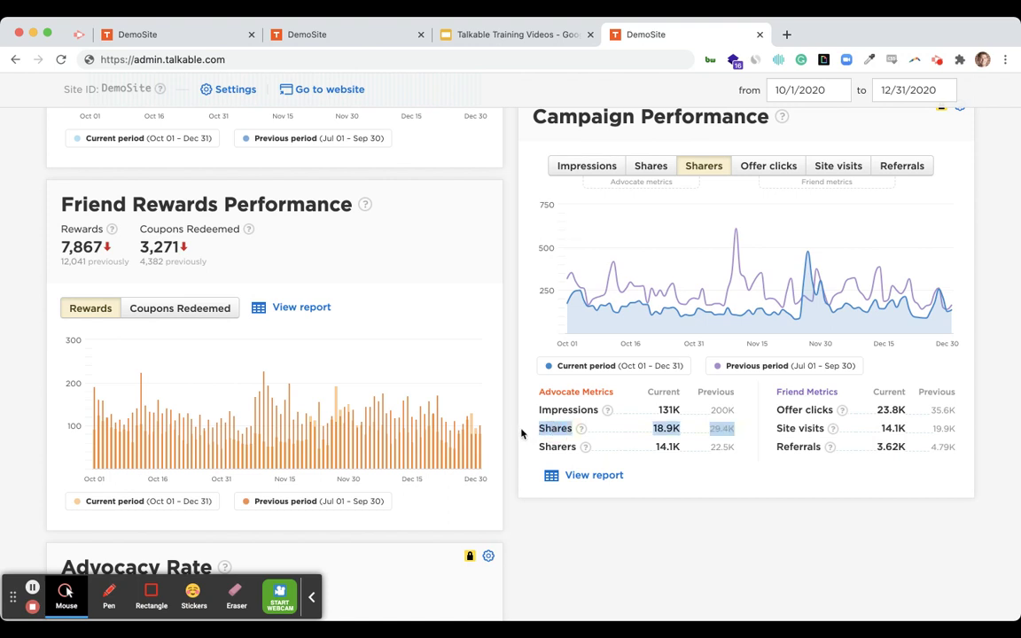
pyautogui.click(521, 432)
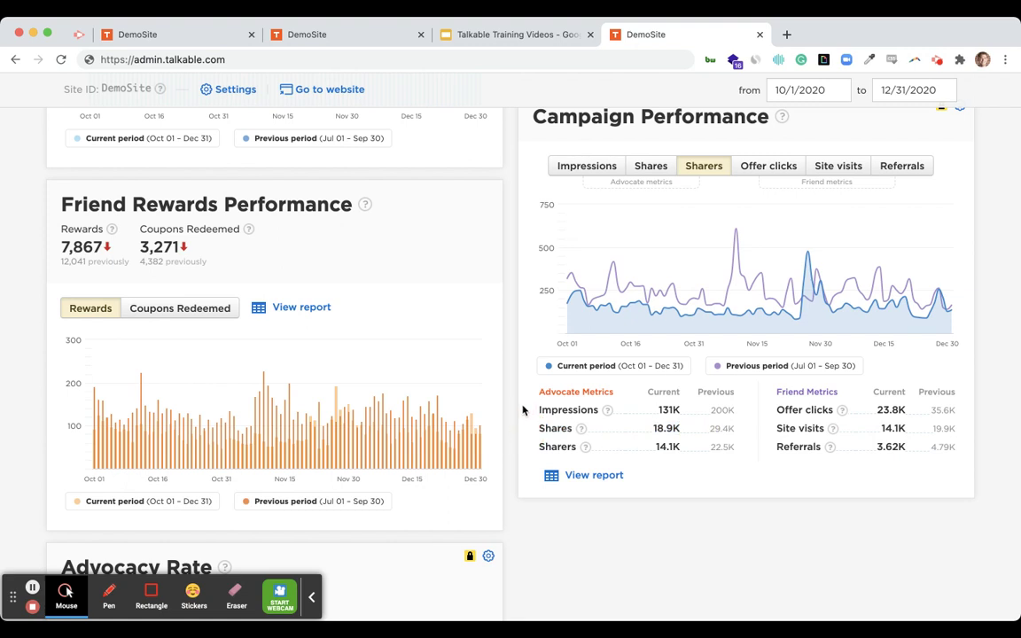
pyautogui.click(650, 164)
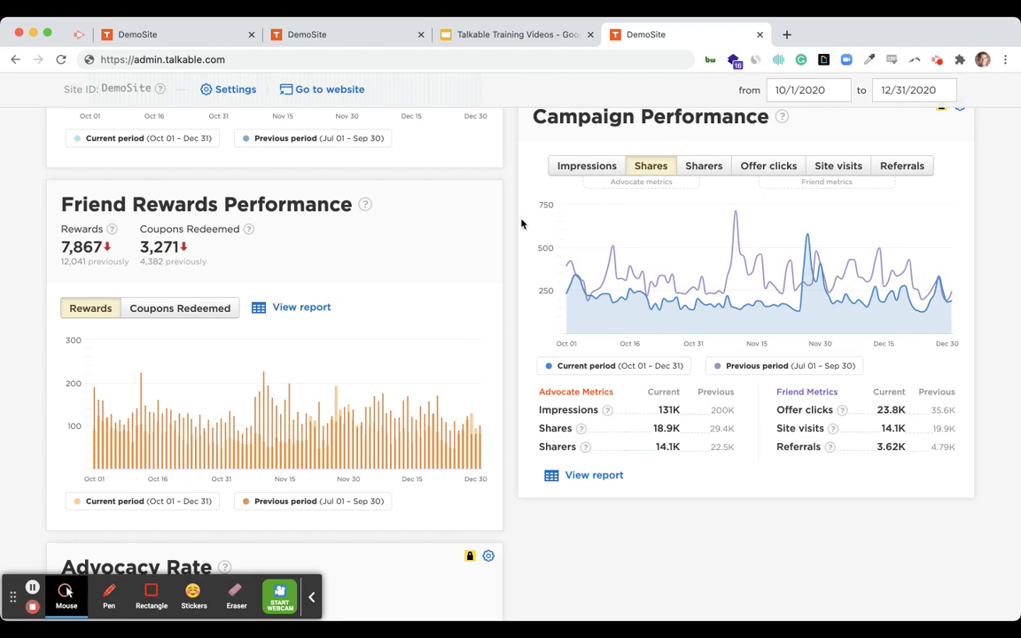
# Read the explanations of Advocacy Percentage and Sharing Rate in the Advocacy Rate widget.
pyautogui.scroll(-5, 510, 247)
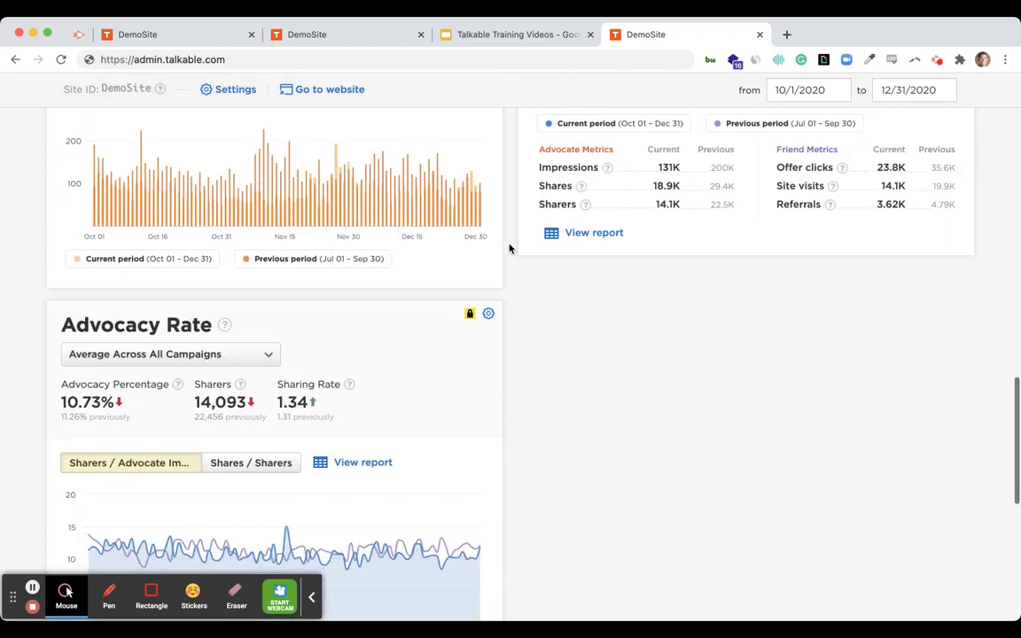
pyautogui.scroll(-3, 510, 248)
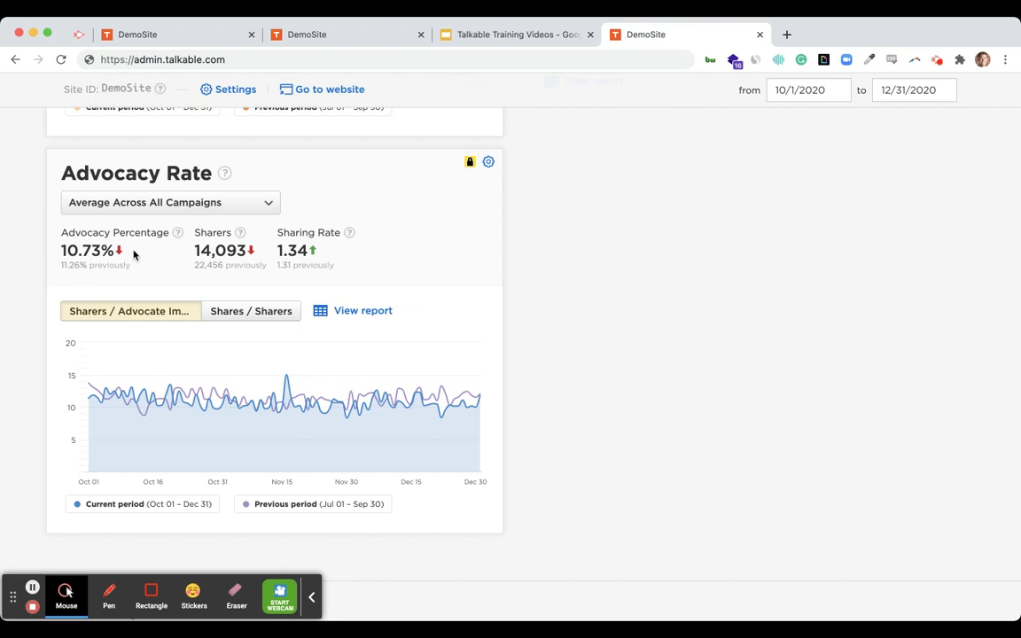
pyautogui.moveTo(178, 235)
pyautogui.moveTo(349, 236)
# Compare the current Offer clicks under Friend Metrics with the current Shares under Advocate Metrics by highlighting both values.
pyautogui.scroll(5, 541, 235)
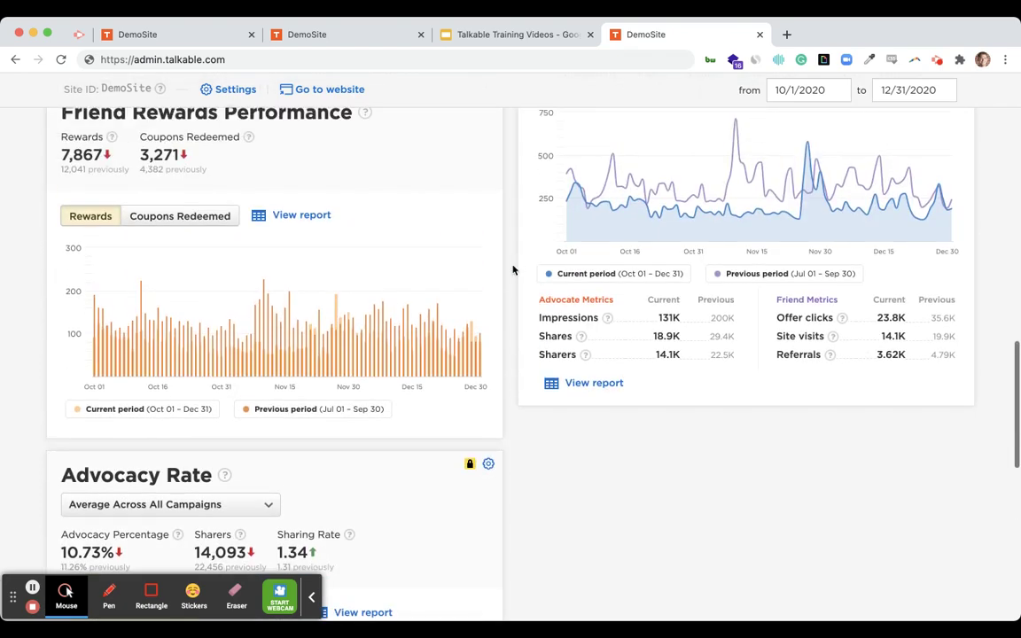
pyautogui.scroll(3, 512, 270)
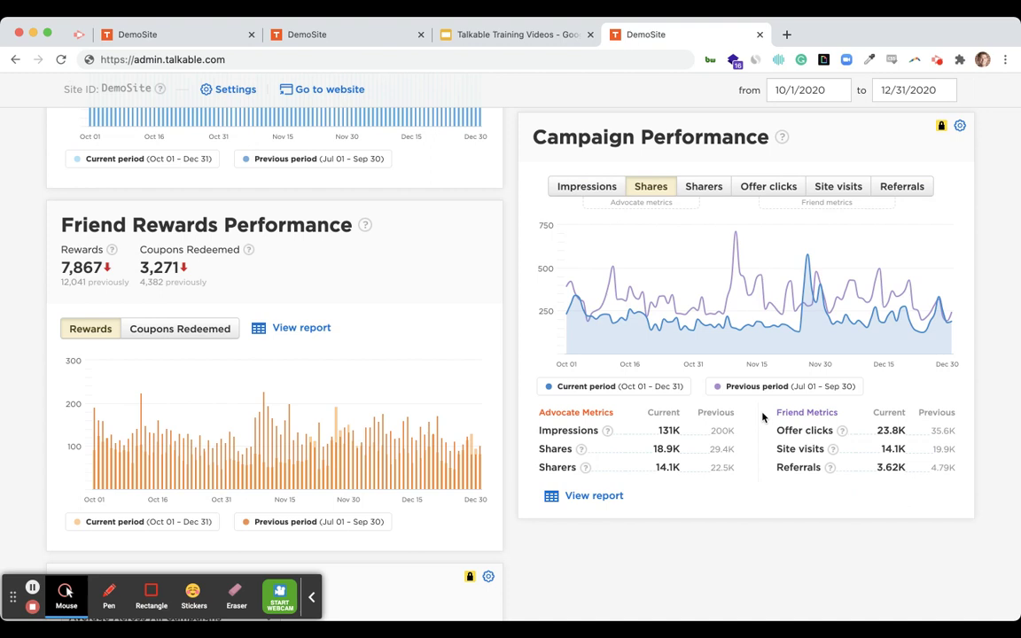
pyautogui.doubleClick(783, 412)
pyautogui.click(767, 415)
pyautogui.moveTo(864, 433); pyautogui.dragTo(904, 433)
pyautogui.moveTo(654, 448); pyautogui.dragTo(674, 448)
pyautogui.click(778, 515)
# Highlight the Site visits and Referrals rows under Friend Metrics to examine their current and previous values.
pyautogui.doubleClick(812, 449)
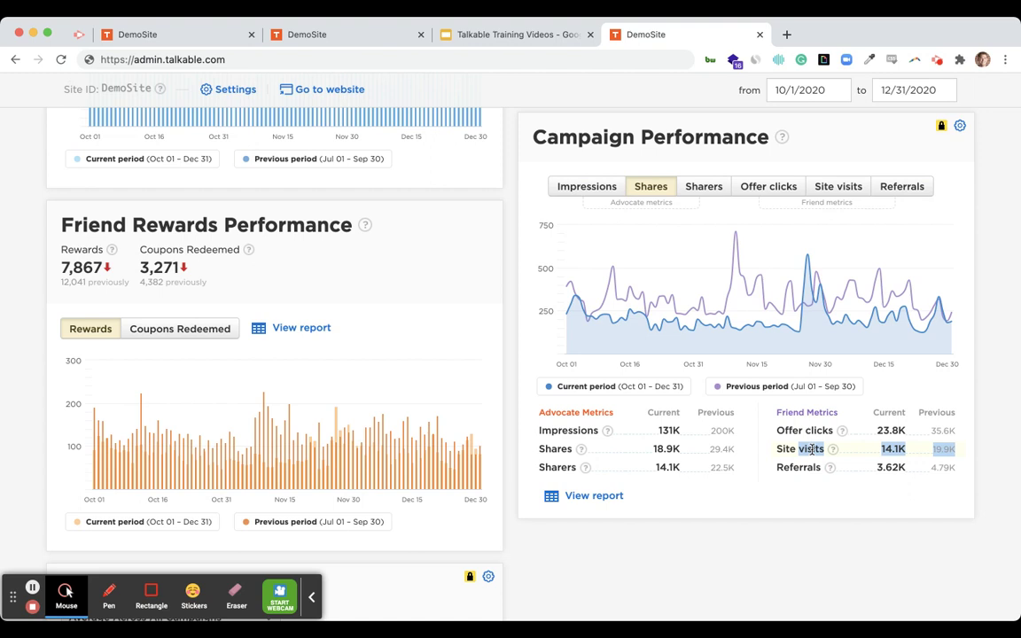
pyautogui.click(761, 451)
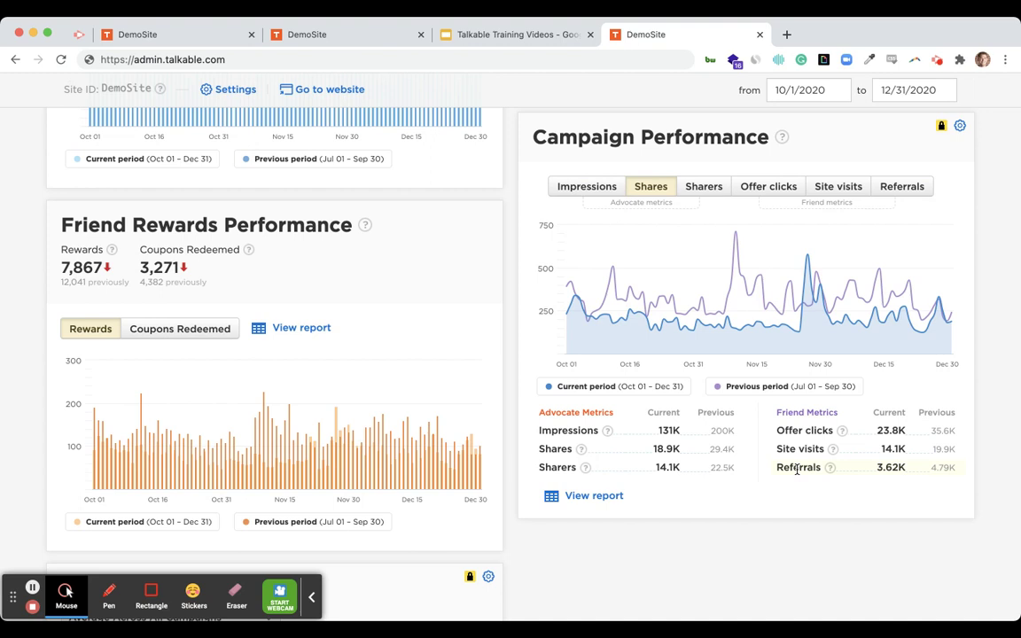
pyautogui.tripleClick(796, 470)
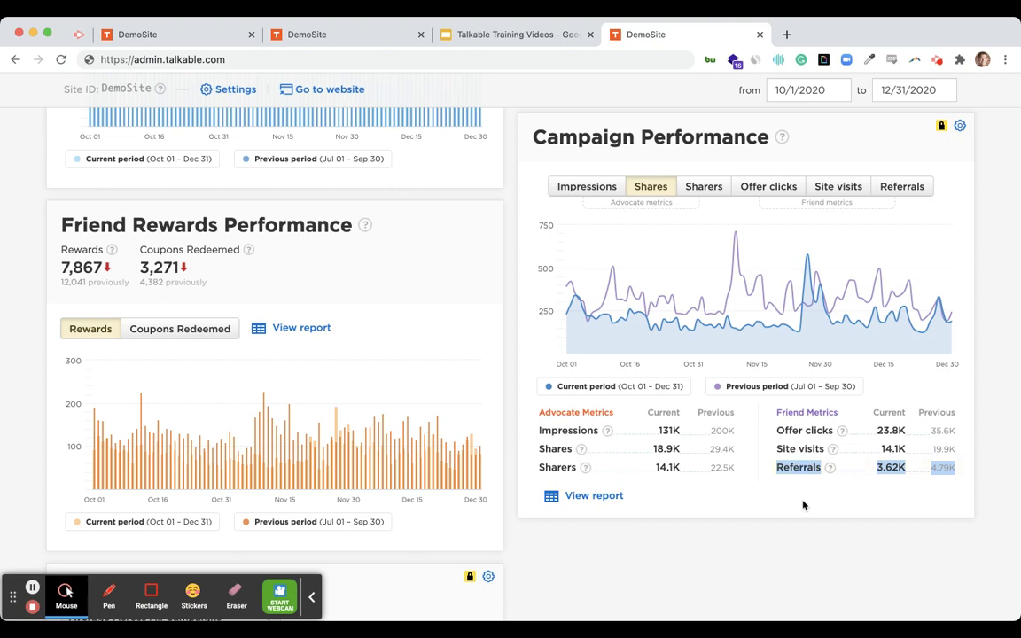
pyautogui.click(802, 503)
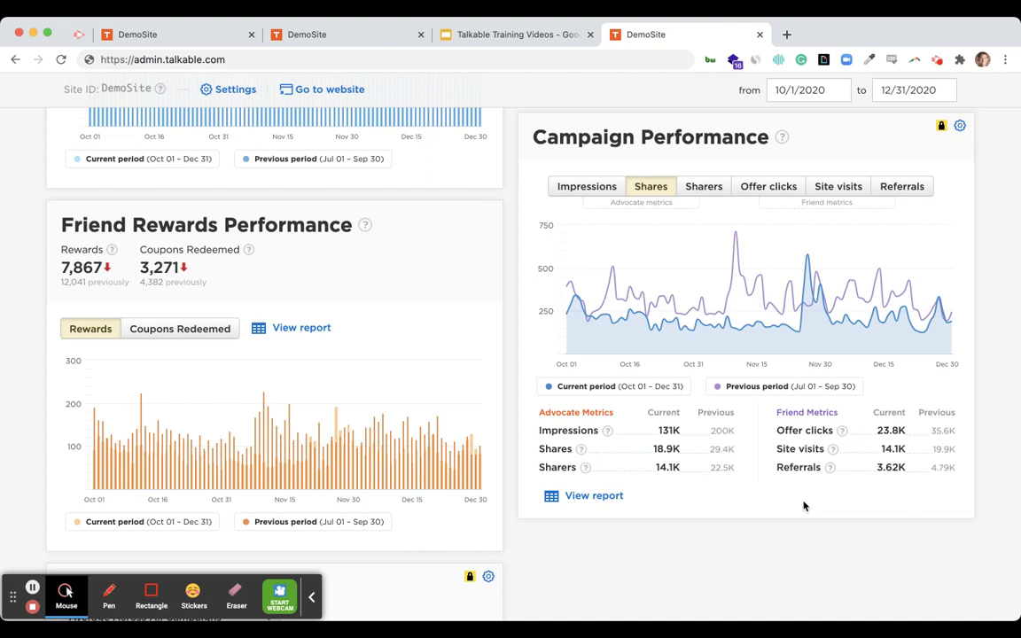
pyautogui.tripleClick(802, 468)
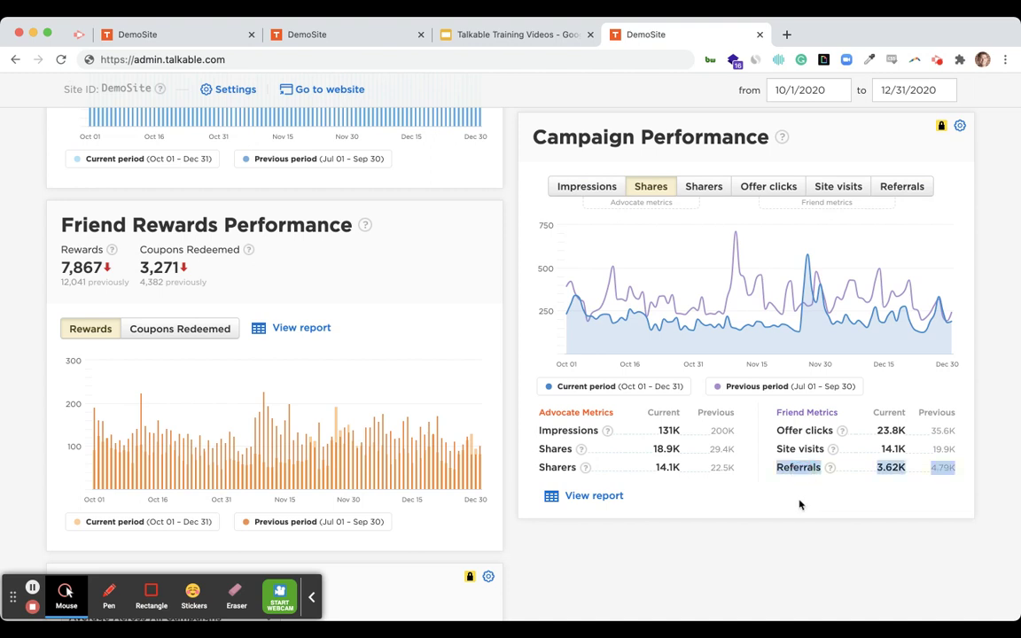
pyautogui.click(798, 505)
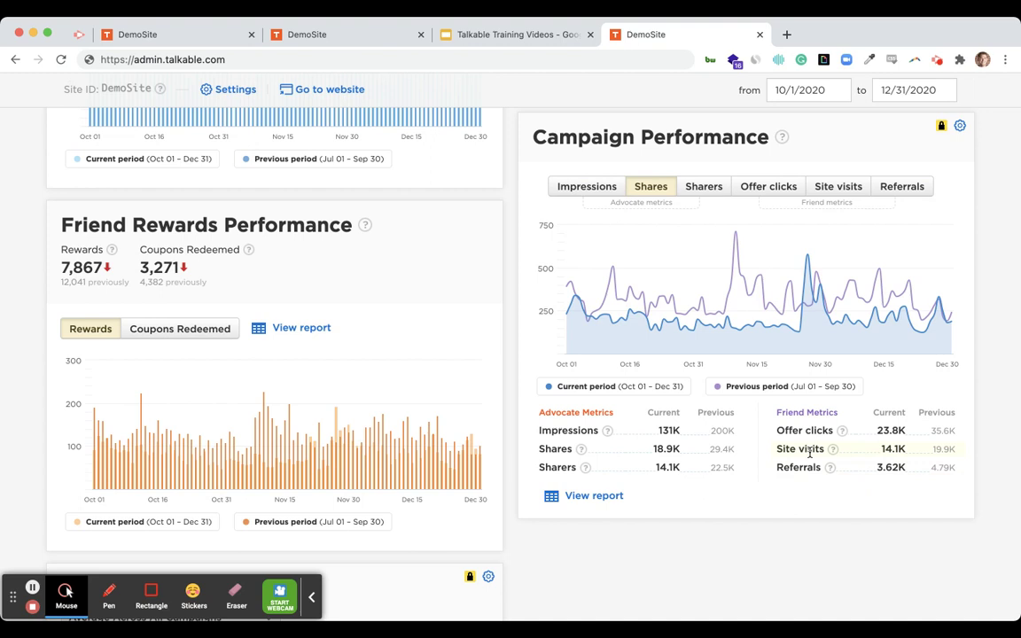
# Compare the current Site visits and Offer clicks values under Friend Metrics by highlighting them, and clear the selection.
pyautogui.doubleClick(892, 448)
pyautogui.moveTo(877, 431); pyautogui.dragTo(899, 433)
pyautogui.click(816, 506)
# Review the Active A/B Tests at the end of the dashboard and open the 08/17/2020 friend email reminder subject test.
pyautogui.scroll(-5, 600, 543)
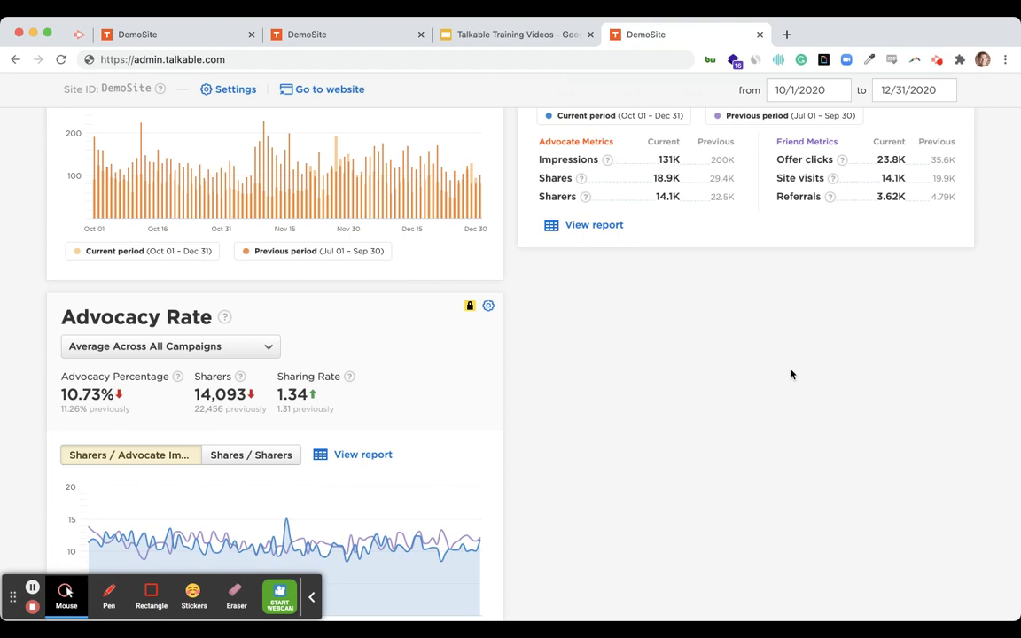
pyautogui.scroll(-5, 551, 338)
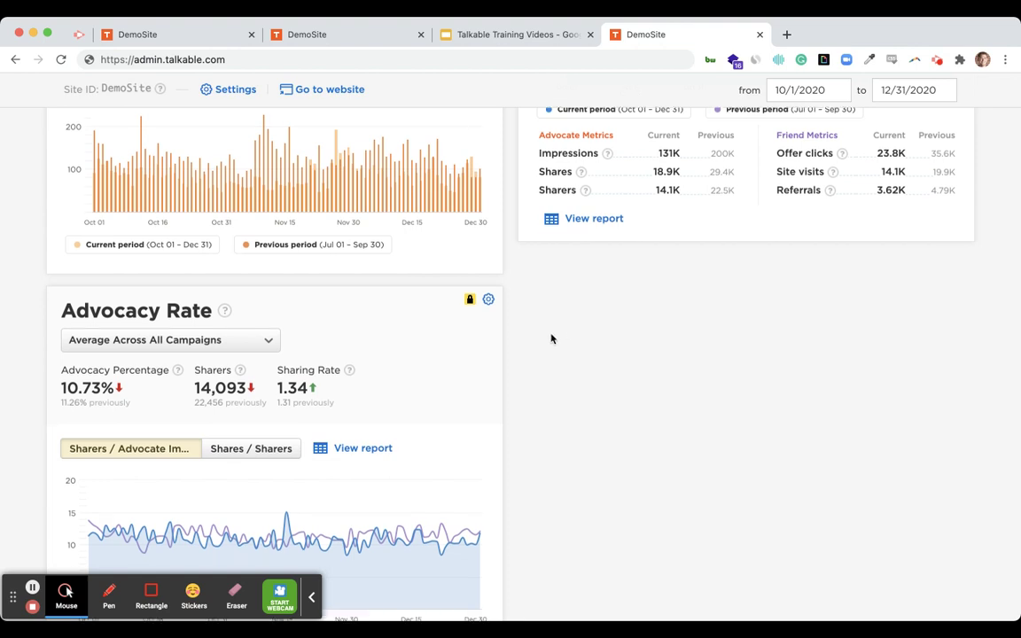
pyautogui.scroll(-2, 551, 337)
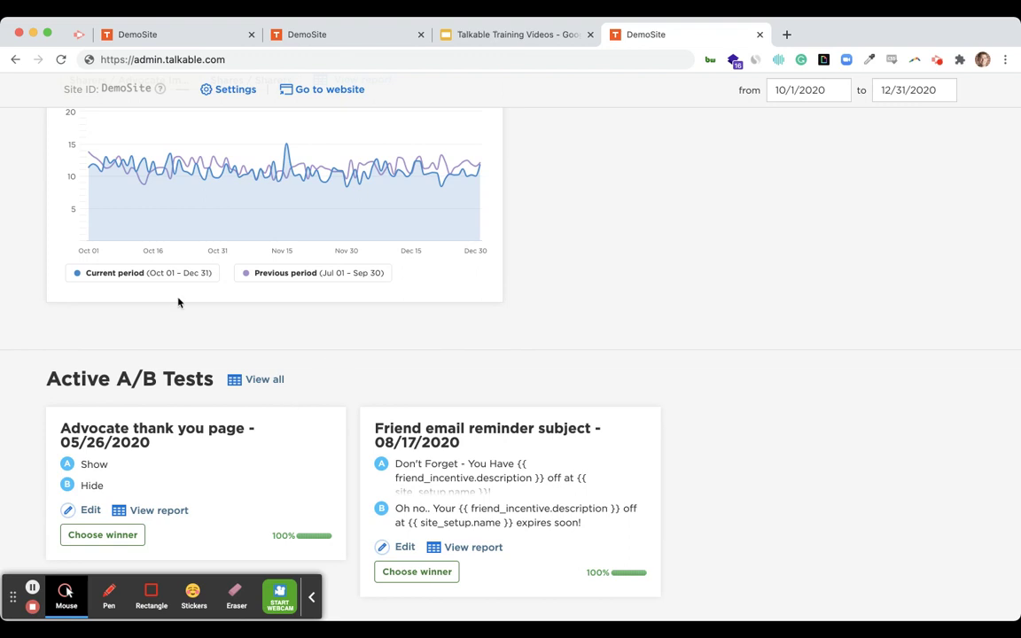
pyautogui.scroll(-1, 762, 319)
pyautogui.scroll(-1, 762, 320)
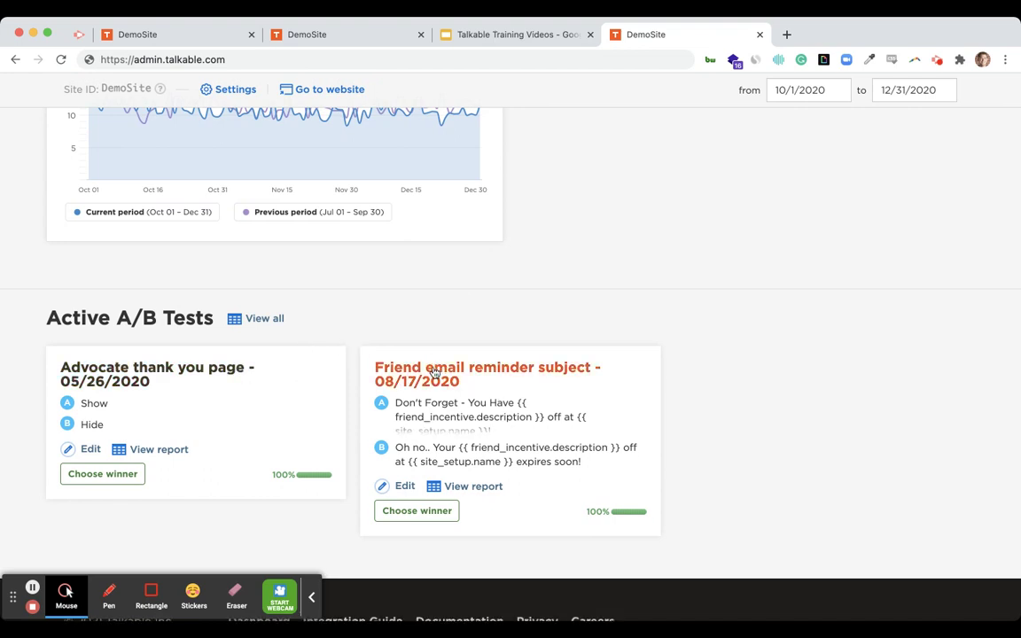
pyautogui.click(548, 373)
# Switch to the Talkable Training Videos deck in Google Slides and start presenting from the Follow Up Videos slide.
pyautogui.scroll(10, 613, 204)
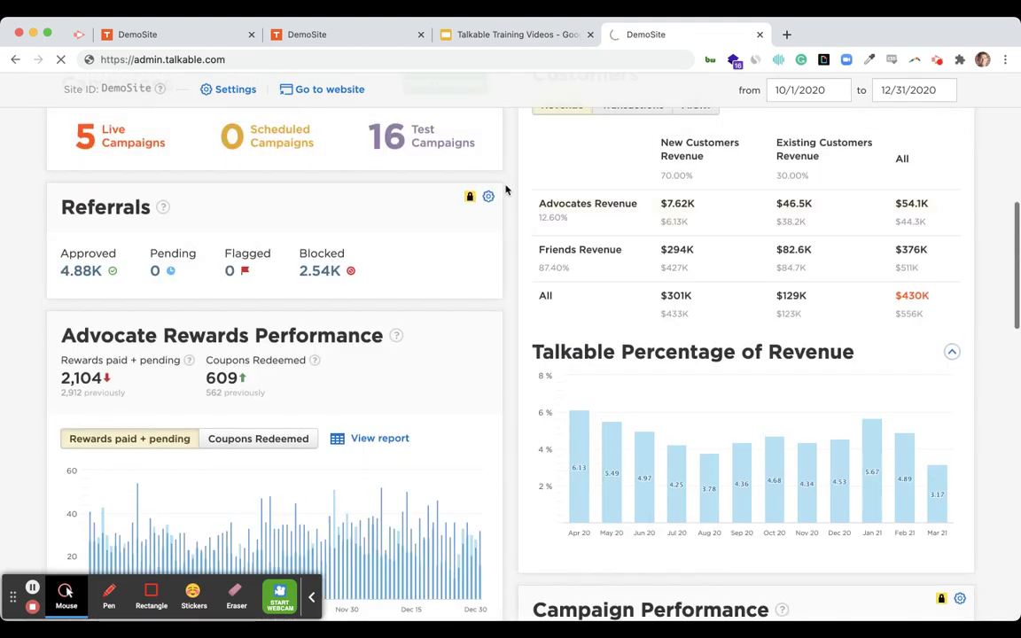
pyautogui.scroll(6, 506, 189)
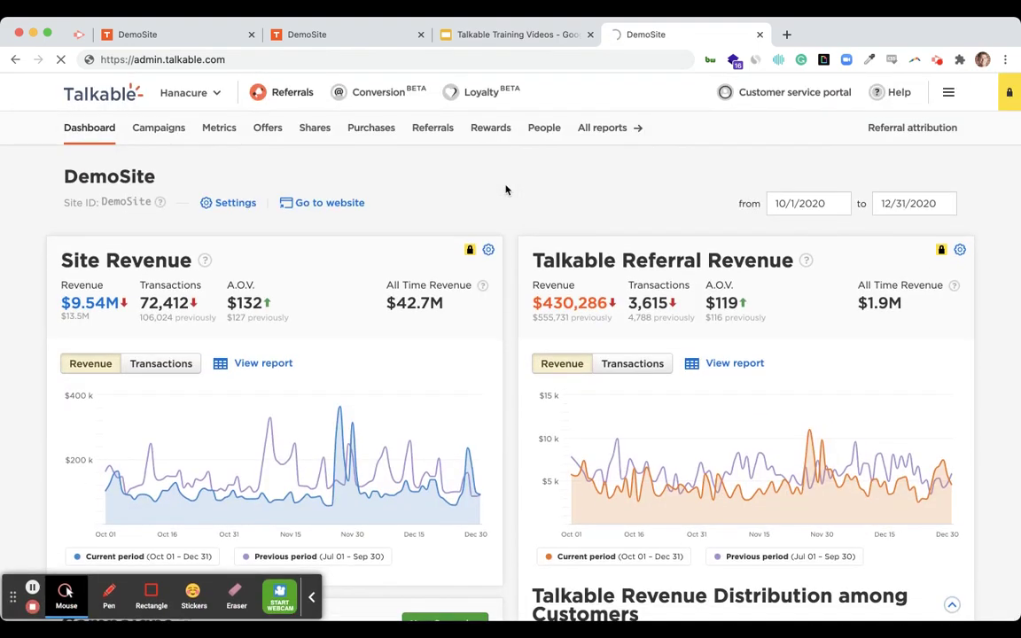
pyautogui.click(536, 37)
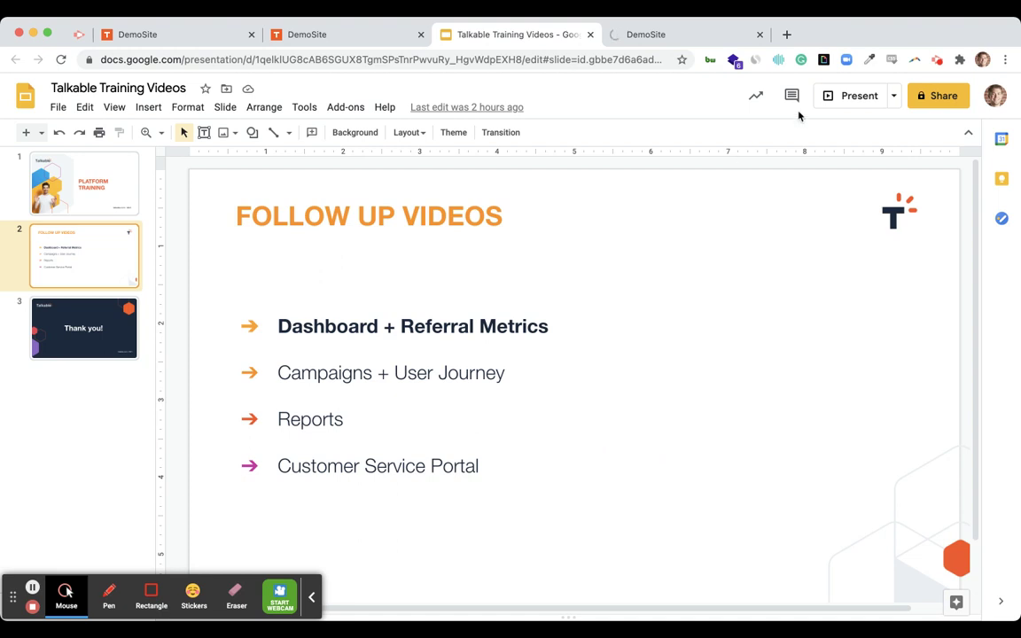
pyautogui.click(828, 103)
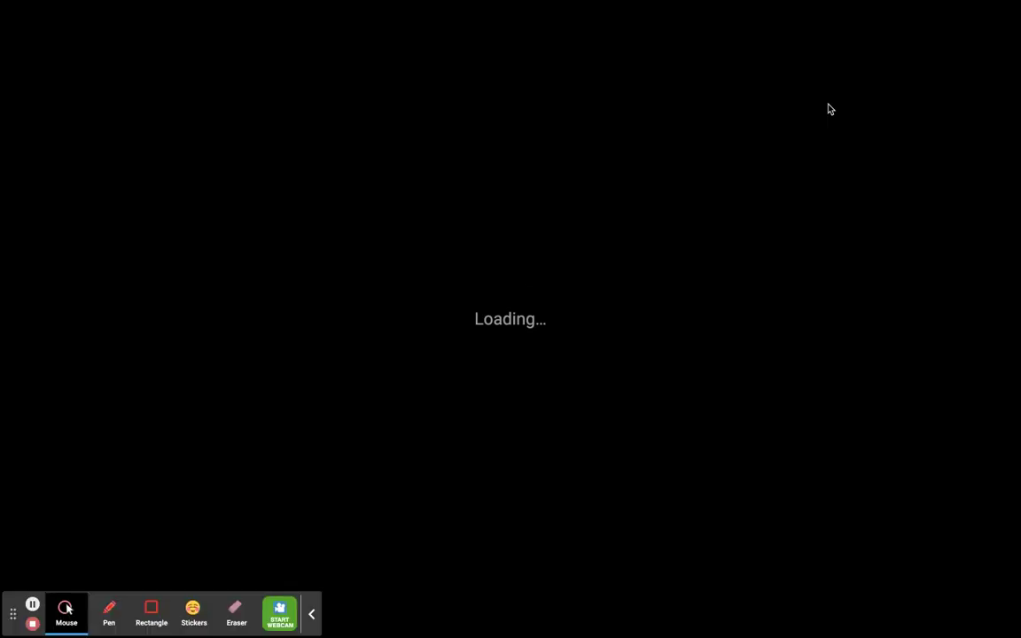